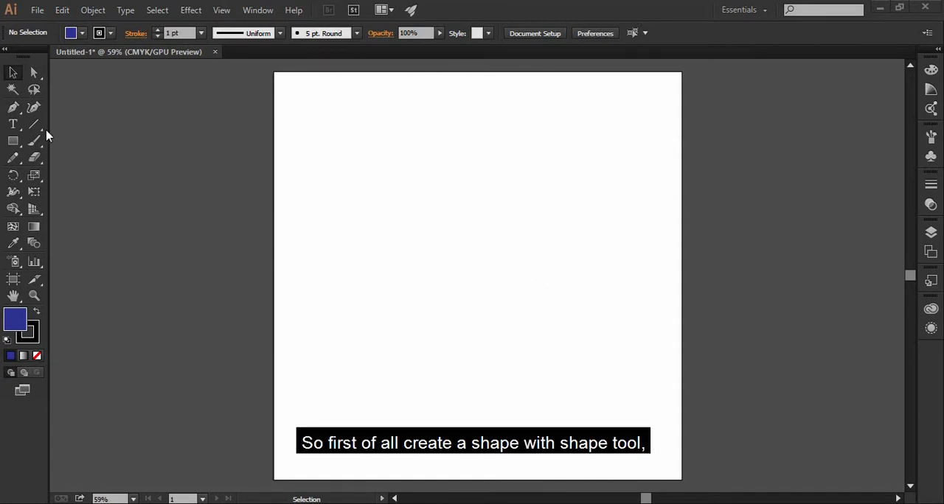
- Draw a large blue rectangle with the Rectangle tool and move it to about the centre of the artboard
click(13, 141)
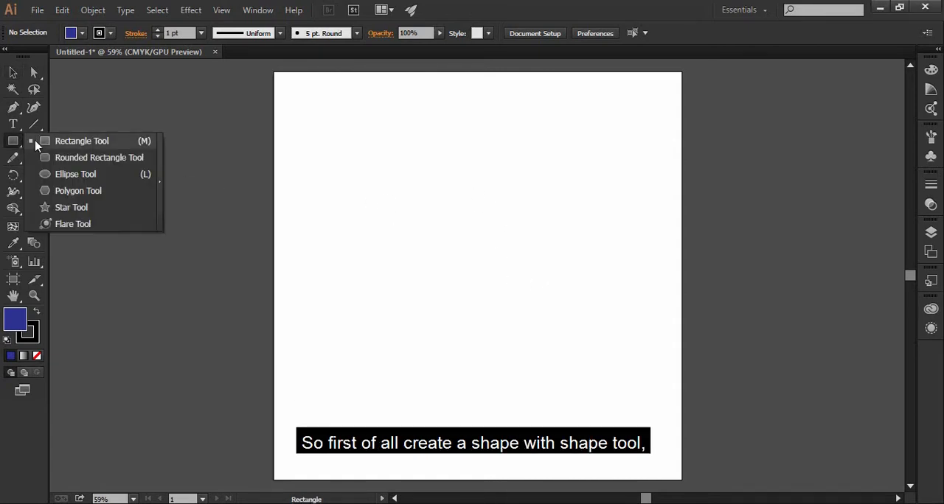
click(51, 145)
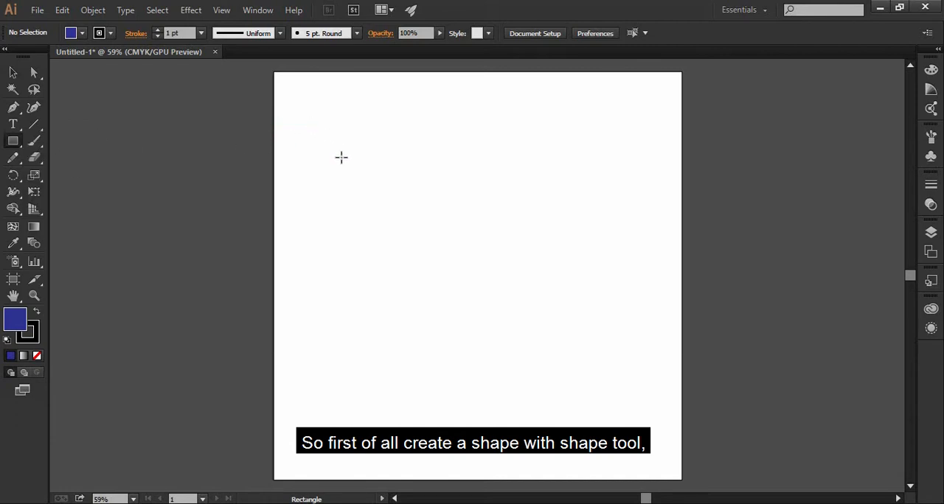
drag(329, 173, 656, 369)
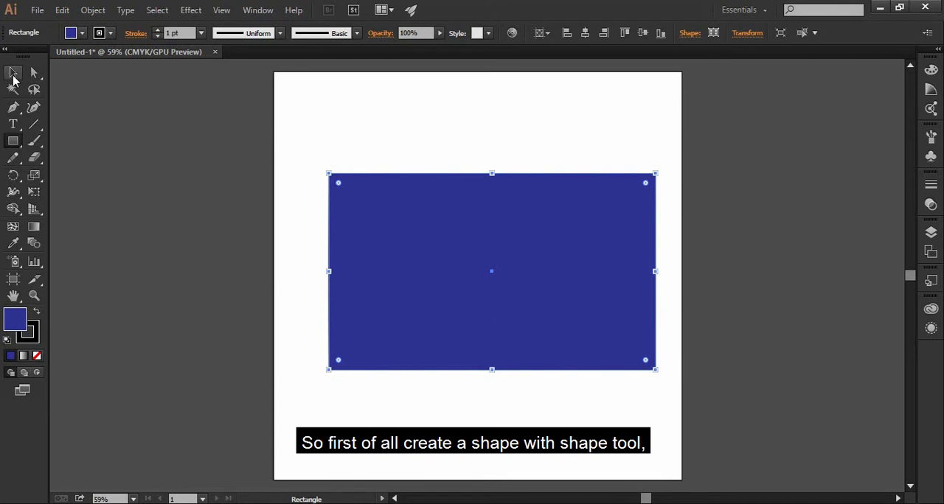
click(13, 76)
drag(478, 334, 453, 318)
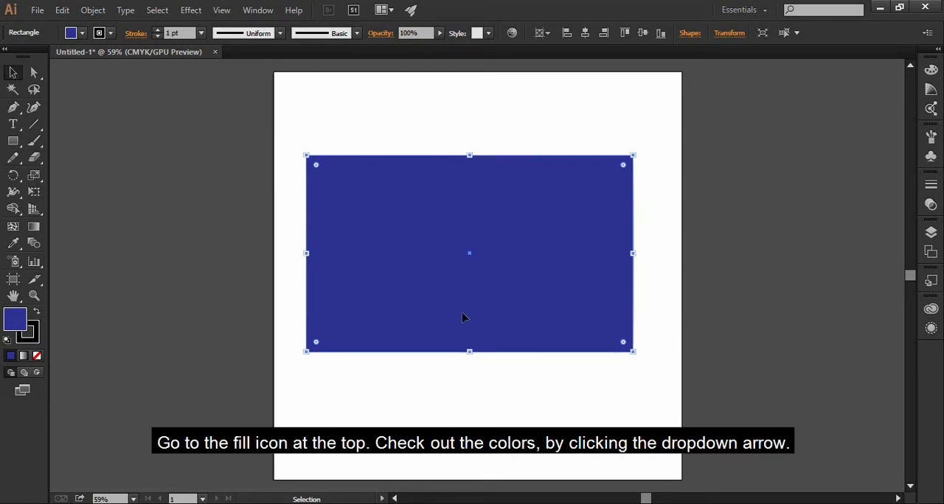
- Fill the rectangle with the white-to-black linear gradient swatch
click(82, 34)
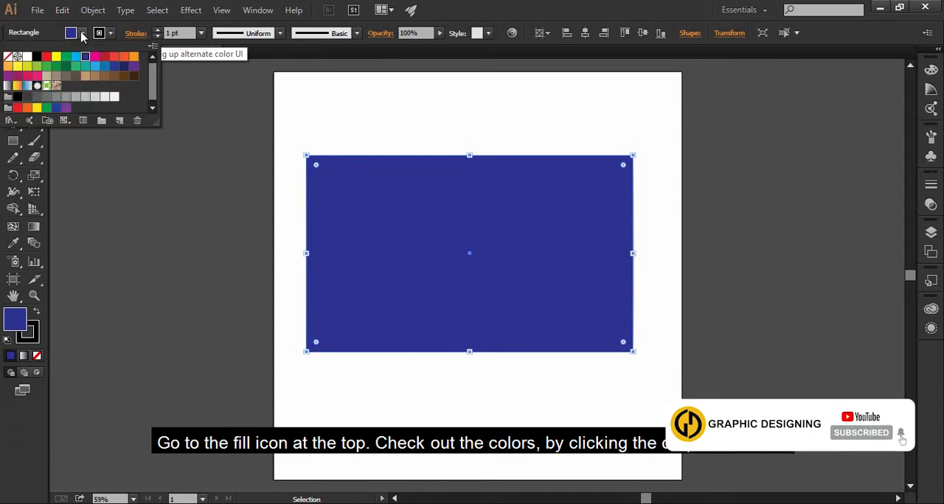
click(9, 87)
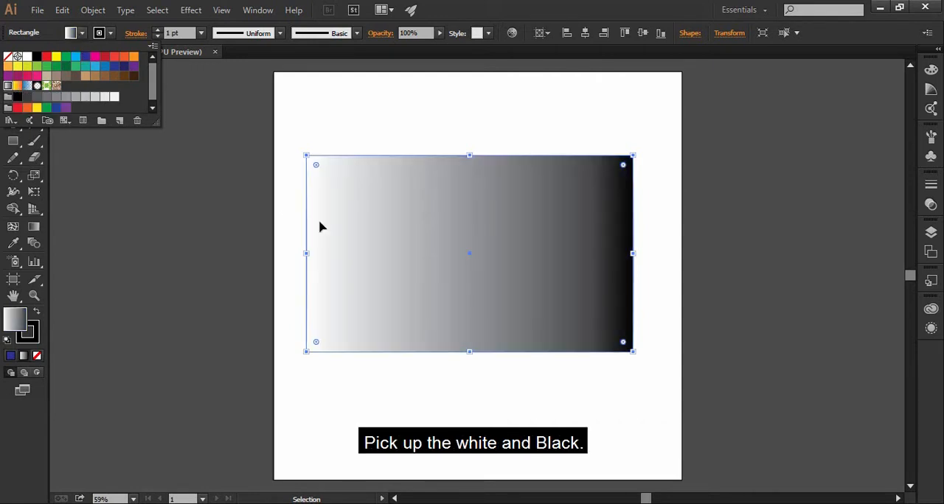
click(354, 243)
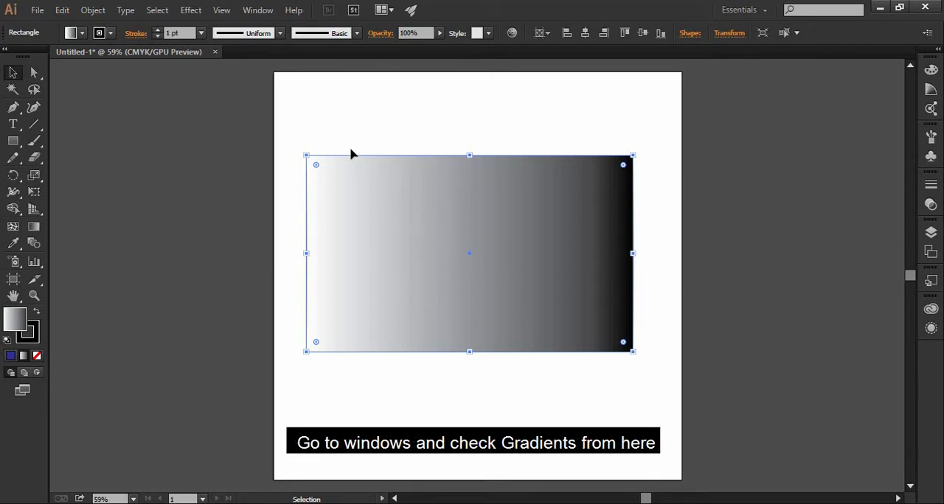
- Show the Gradient settings and recolour the gradient's white stop to blue, C 100, M 100, Y 5.1, K 5.88
click(268, 16)
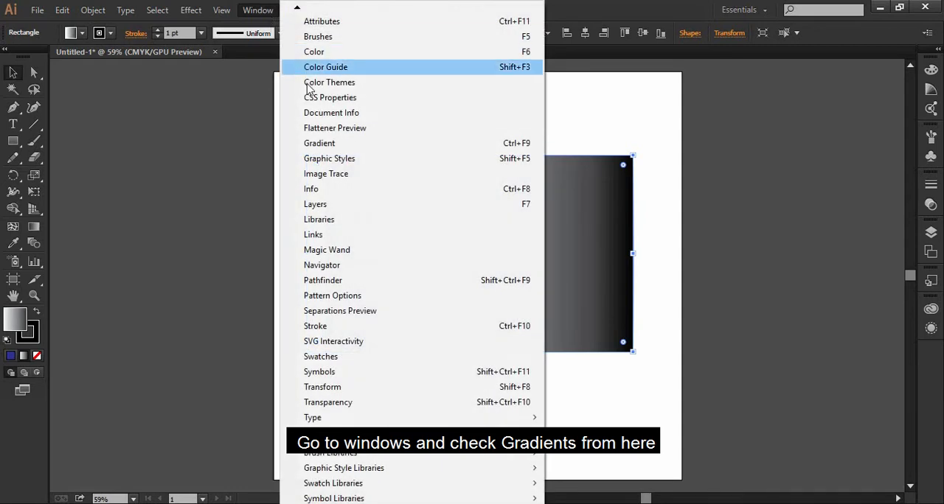
click(318, 145)
mouse_move(226, 126)
mouse_down()
mouse_move(217, 145)
mouse_move(228, 108)
mouse_move(465, 121)
mouse_move(230, 111)
mouse_up()
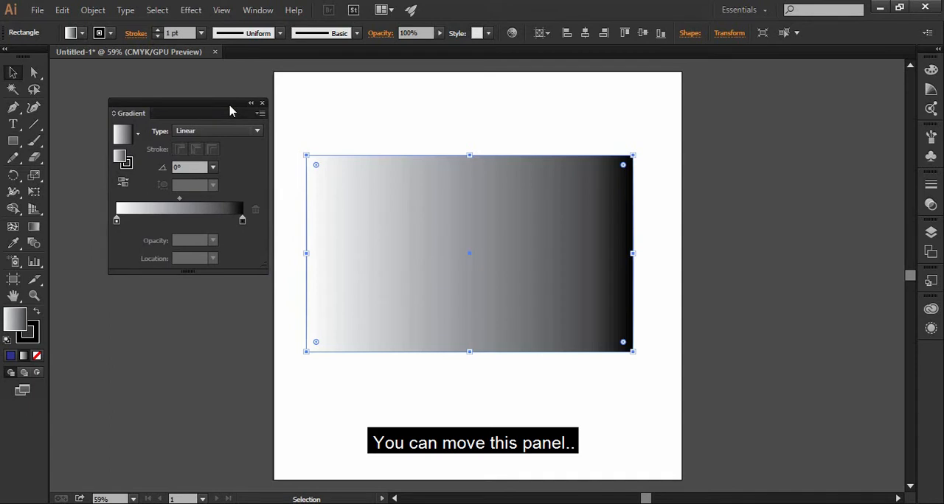
double_click(116, 221)
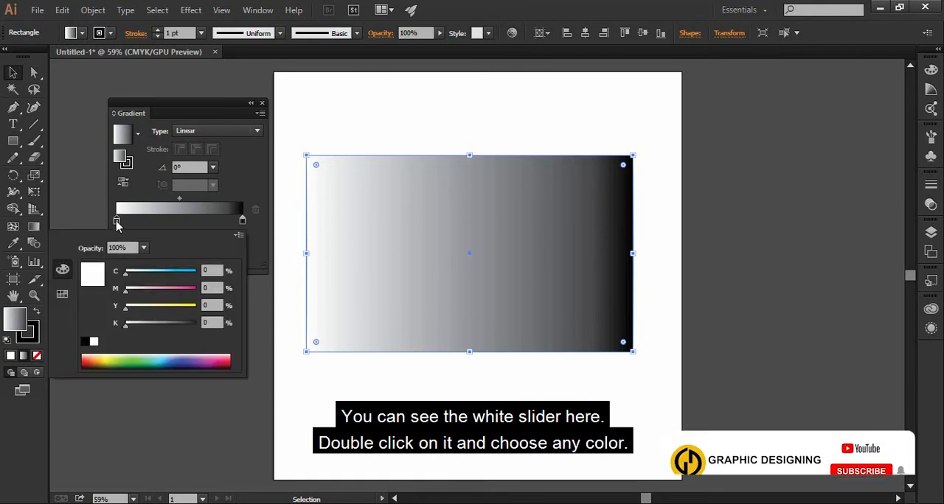
click(187, 360)
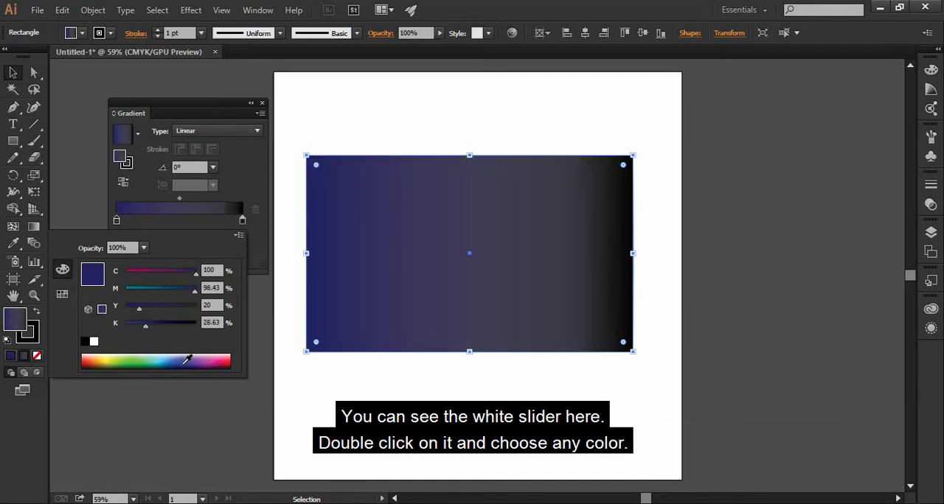
click(189, 360)
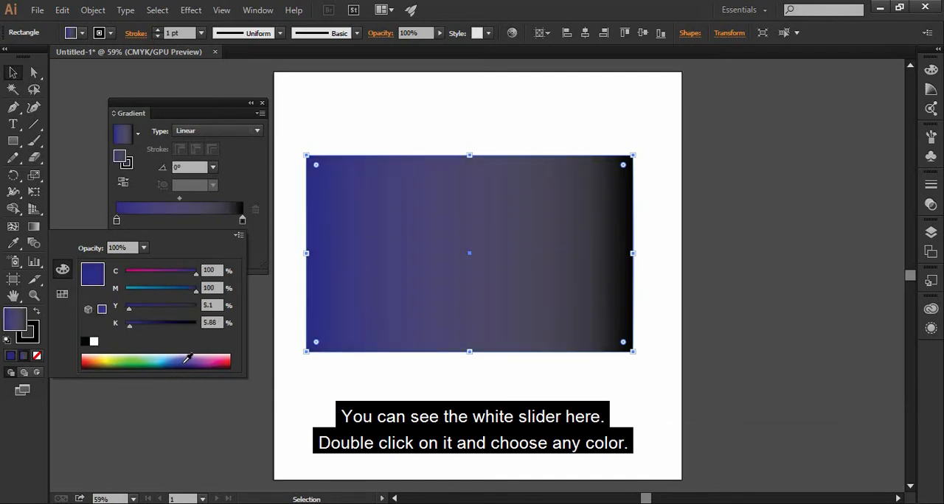
- Recolour the gradient's black end stop to pink, C 11.76, M 87.06, Y 0, K 0
click(243, 222)
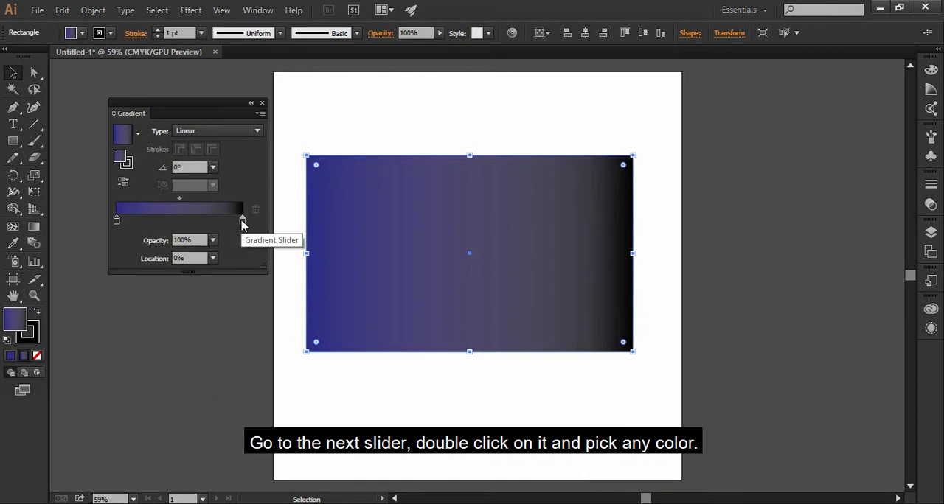
double_click(242, 223)
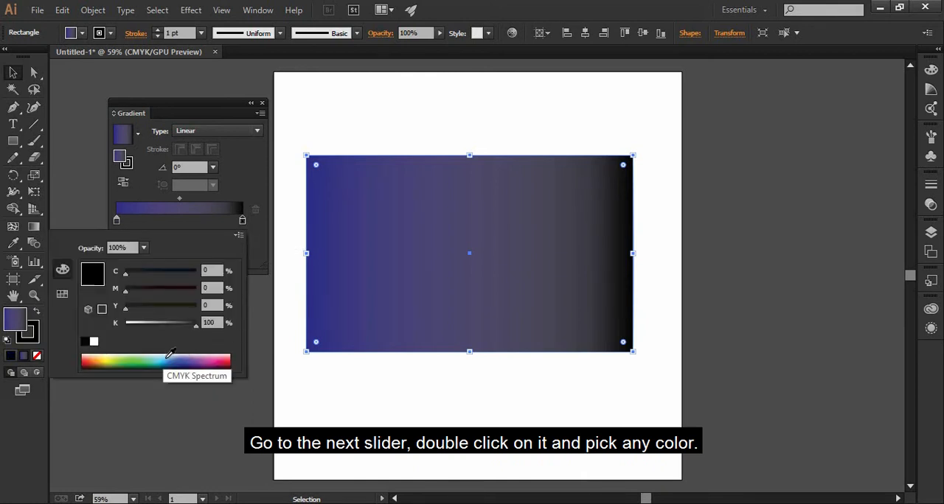
click(206, 358)
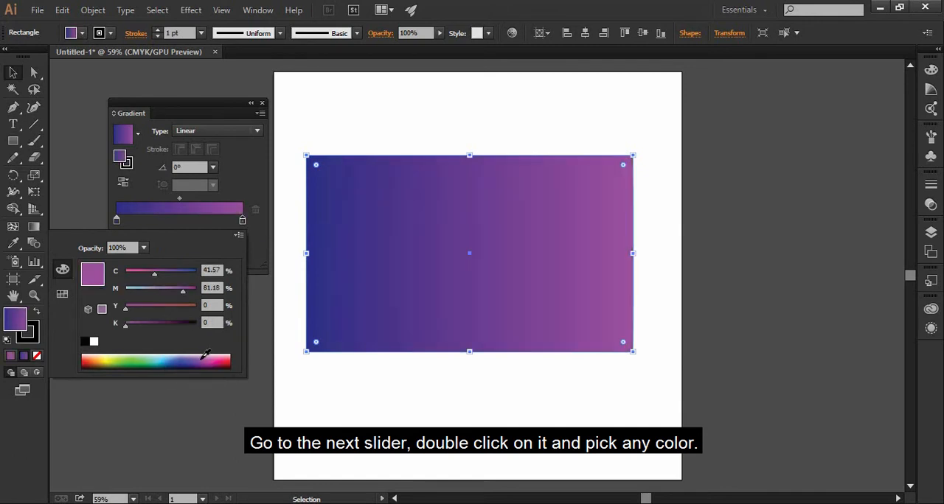
drag(211, 354, 215, 357)
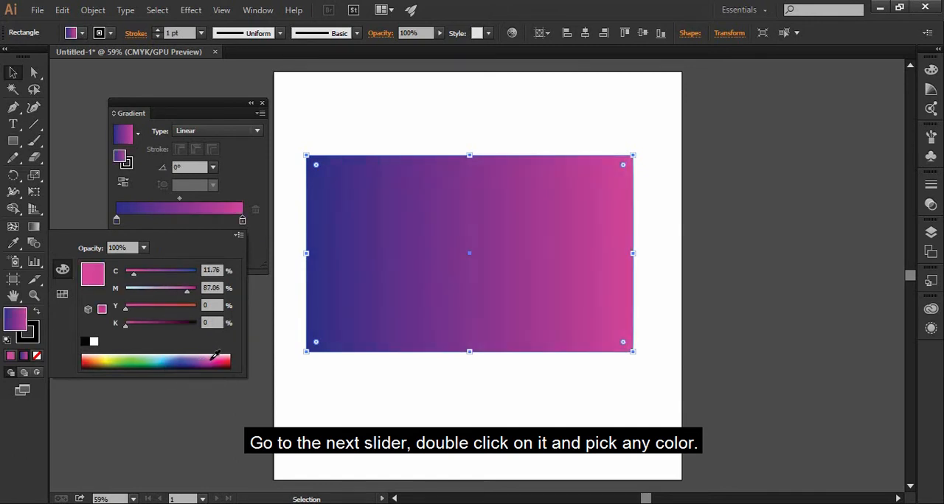
click(243, 221)
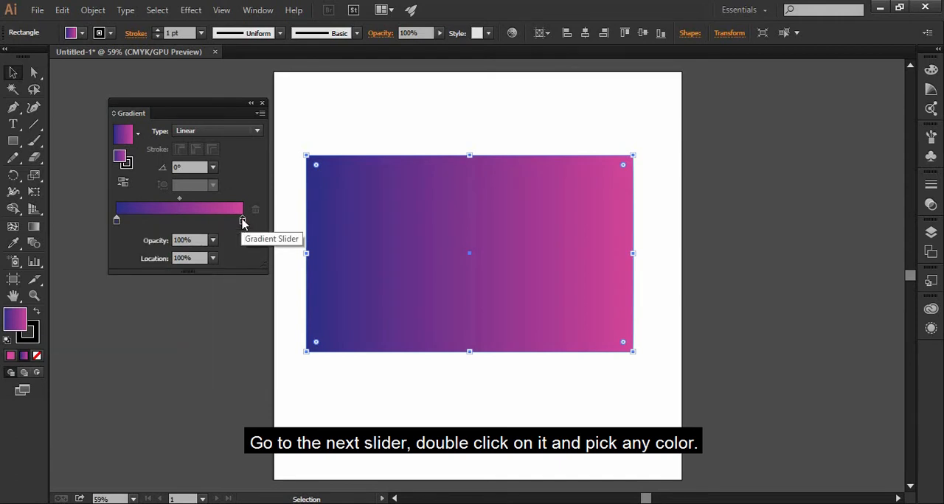
- Add a colour stop at 56.45% of the gradient and try cyan, ending with pink at C 3.92, M 89.41, Y 0, K 0
click(188, 221)
double_click(188, 221)
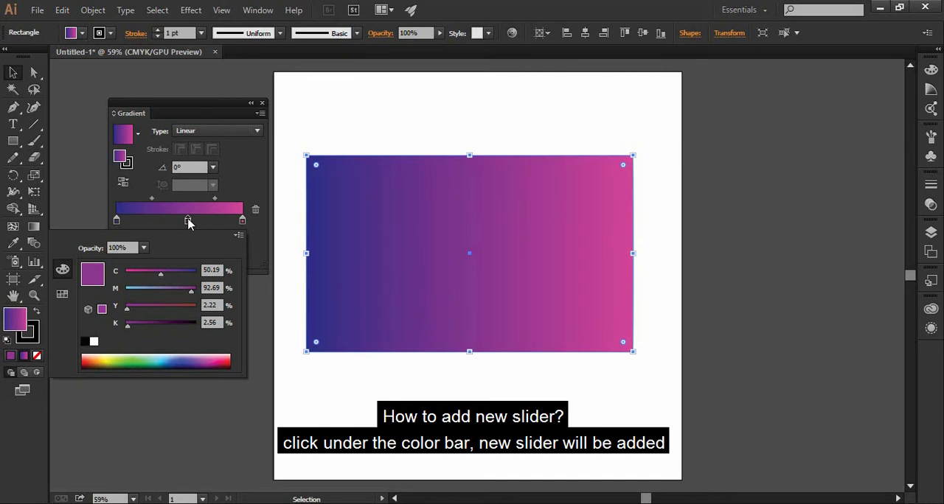
click(201, 223)
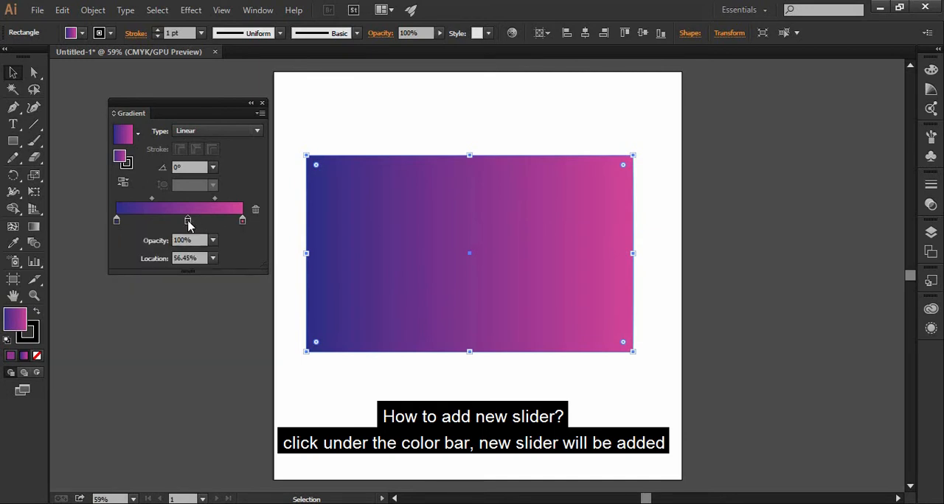
double_click(188, 221)
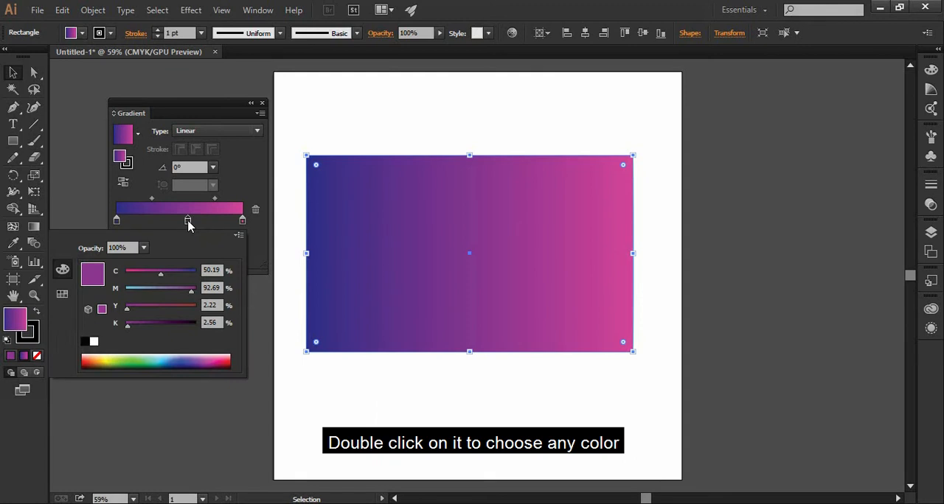
click(165, 357)
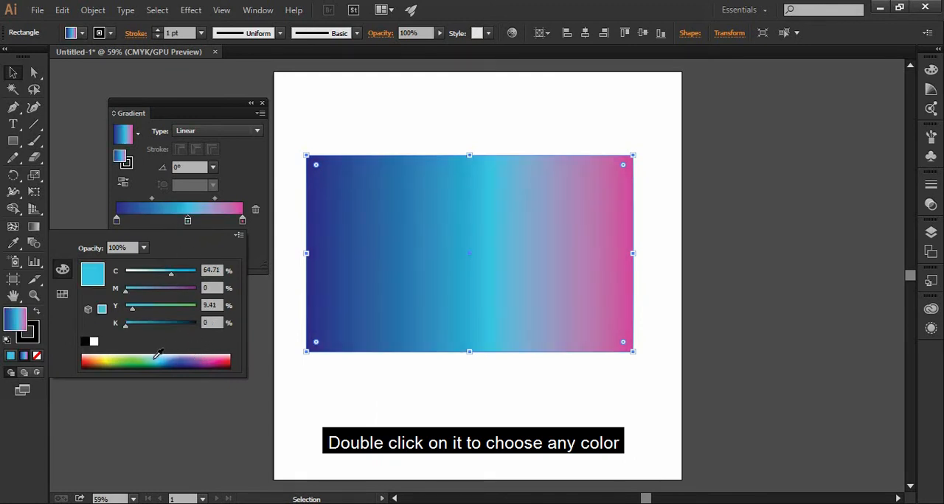
click(143, 360)
click(218, 357)
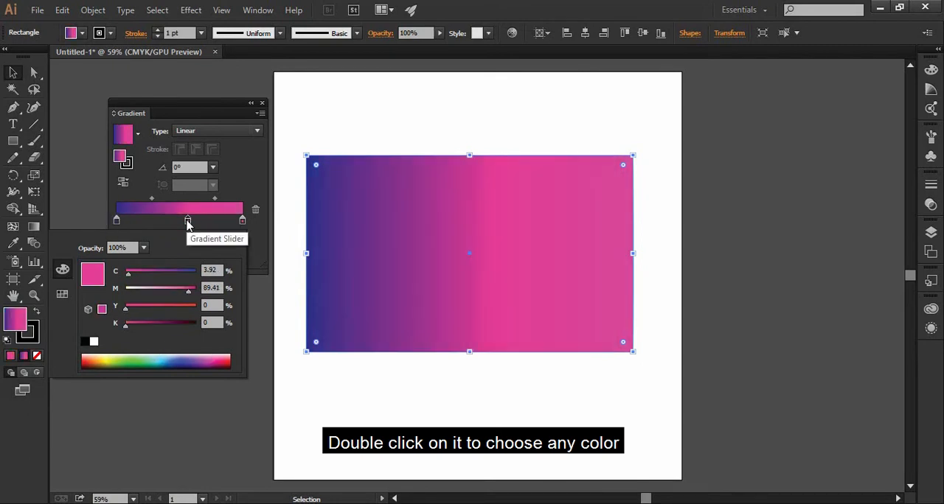
- Delete the middle colour stop from the gradient
click(187, 222)
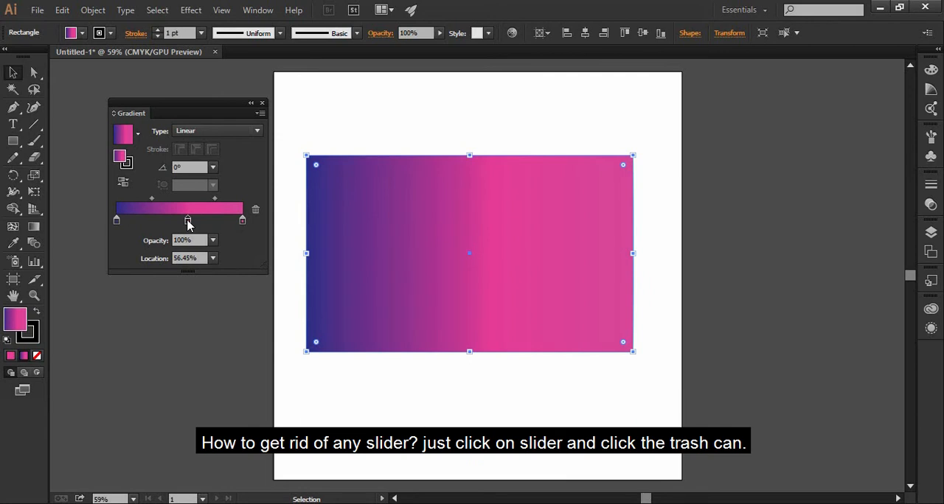
click(256, 211)
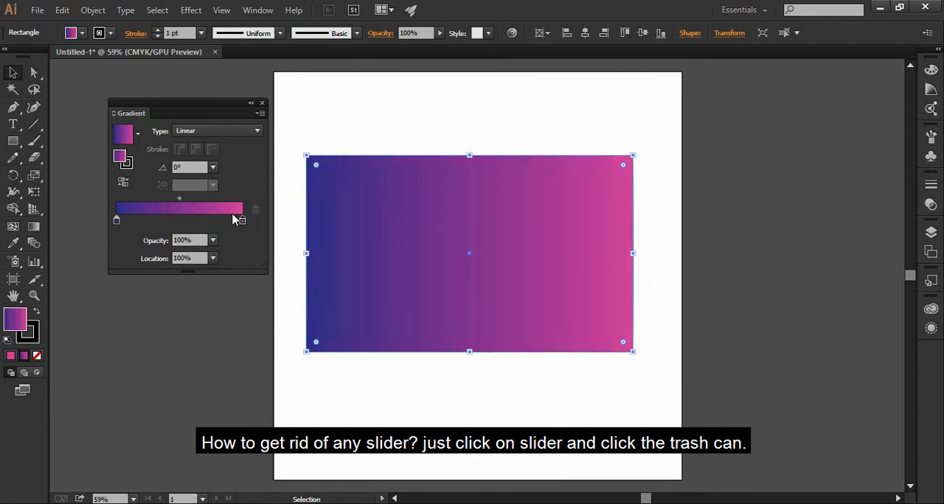
- Switch the gradient type to Radial and return it to Linear
click(231, 133)
click(222, 156)
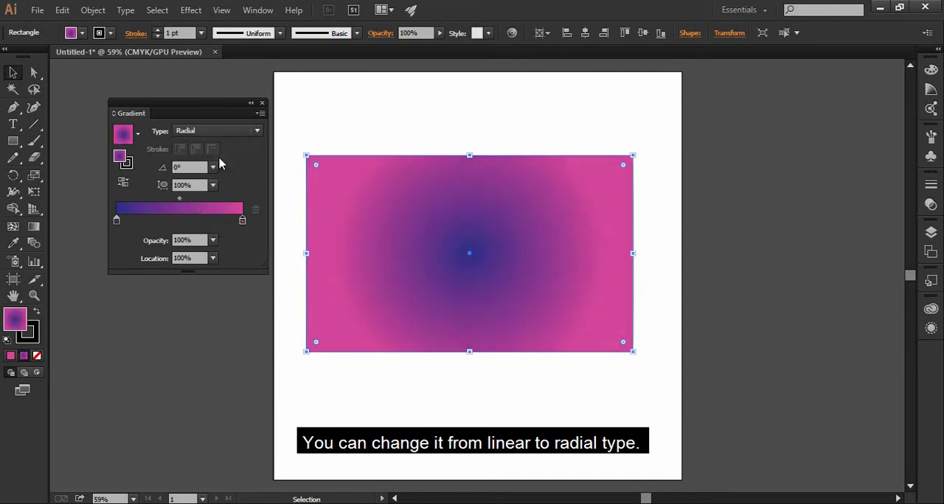
click(255, 132)
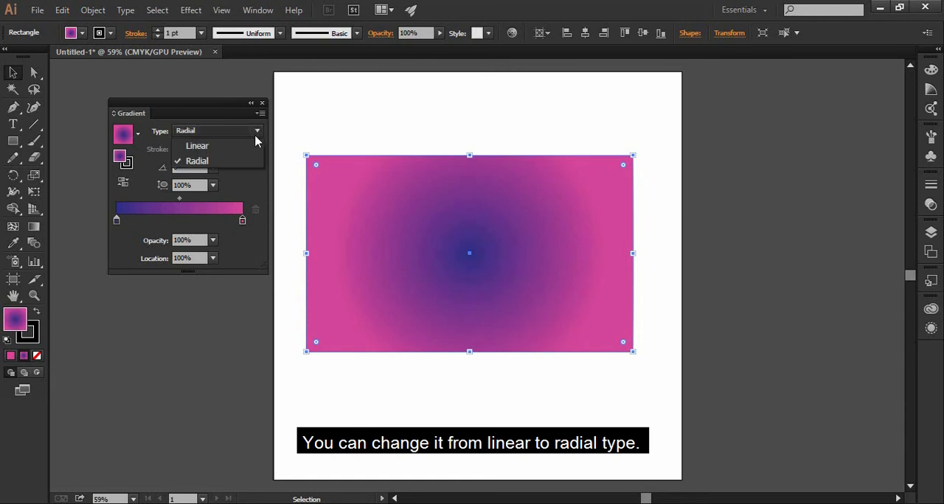
click(217, 147)
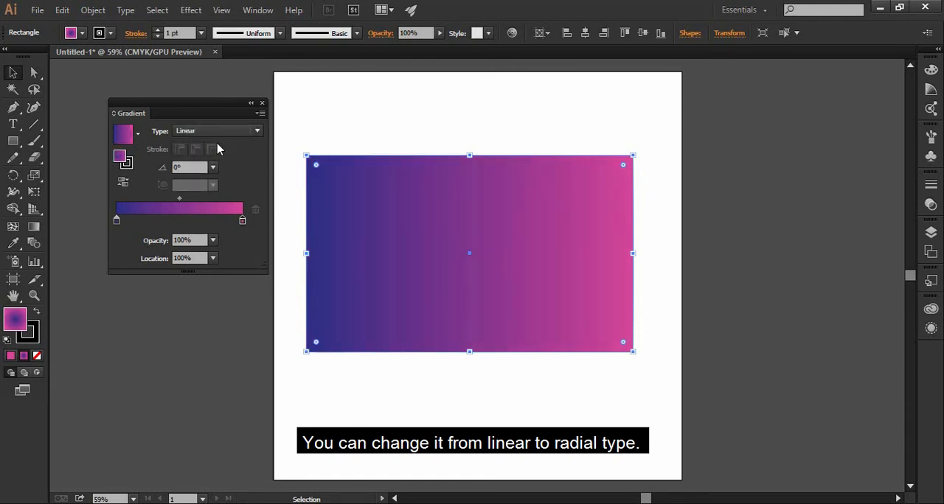
- Try several gradient directions across the rectangle with the Gradient tool, ending nearly horizontal at about 1.2° and extending past both sides
click(34, 227)
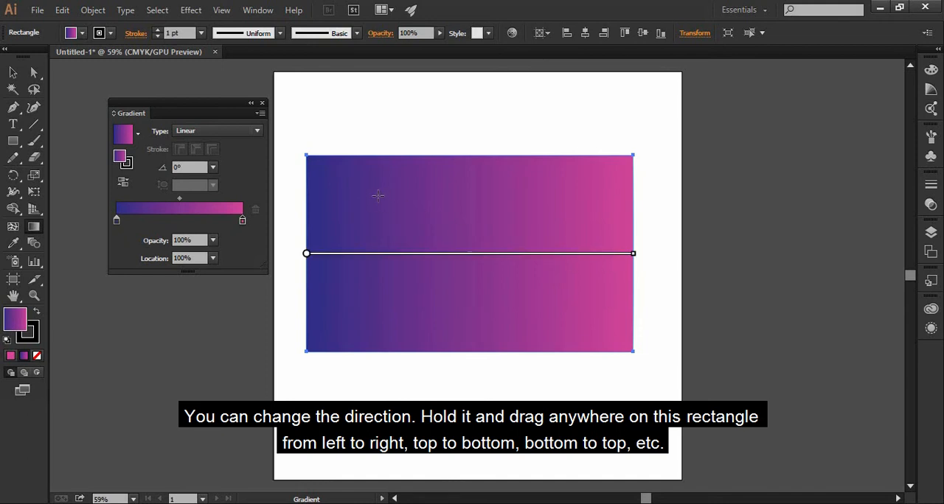
drag(365, 192, 556, 304)
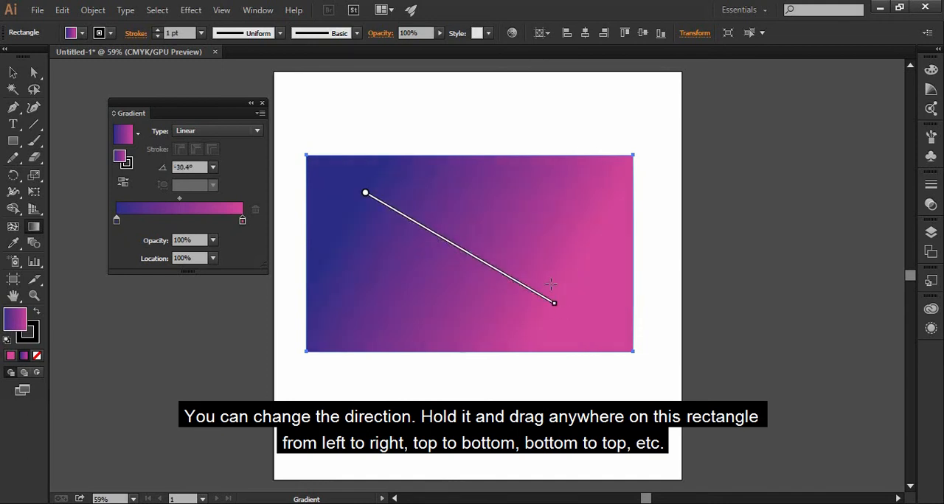
drag(557, 259, 360, 257)
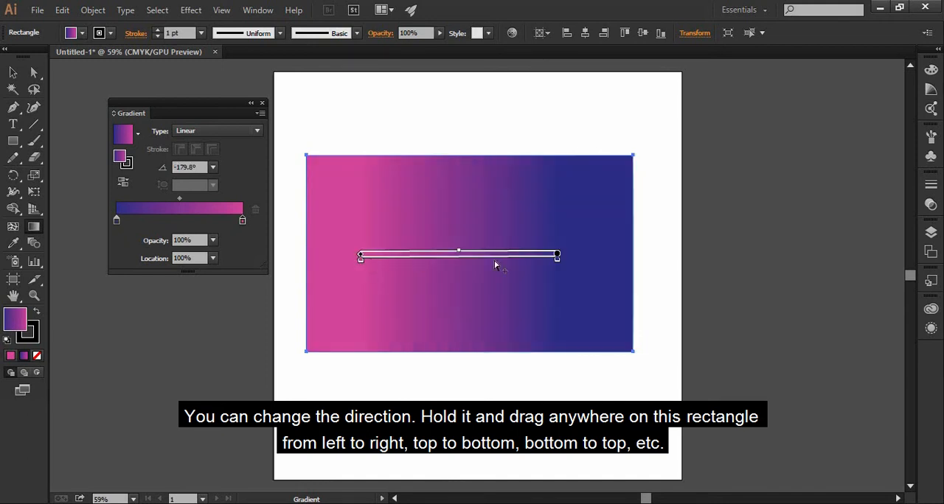
mouse_move(473, 179)
mouse_down()
mouse_move(451, 285)
mouse_move(468, 277)
mouse_move(463, 193)
mouse_up()
drag(395, 219, 565, 298)
drag(378, 298, 563, 208)
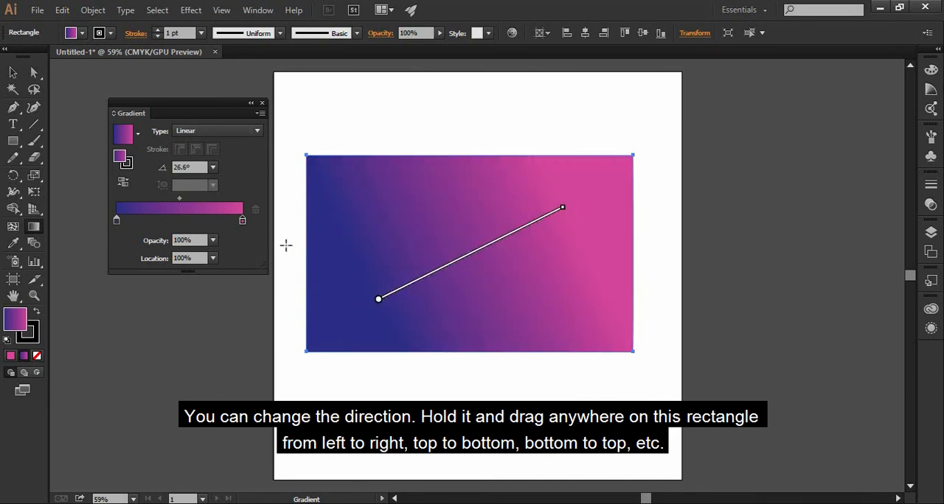
drag(285, 256, 652, 249)
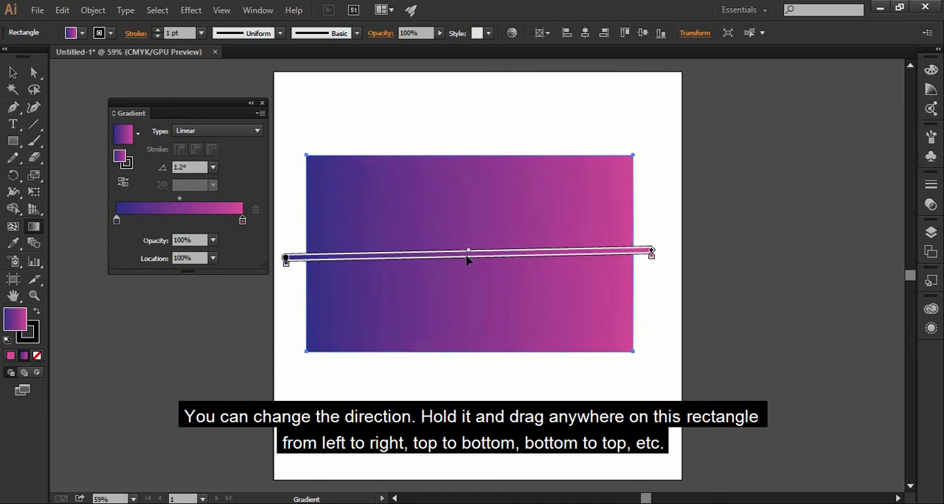
- Recolour the gradient's blue start stop on the rectangle to dark red, C 26.67, M 100, Y 78.43, K 25.88
mouse_move(287, 267)
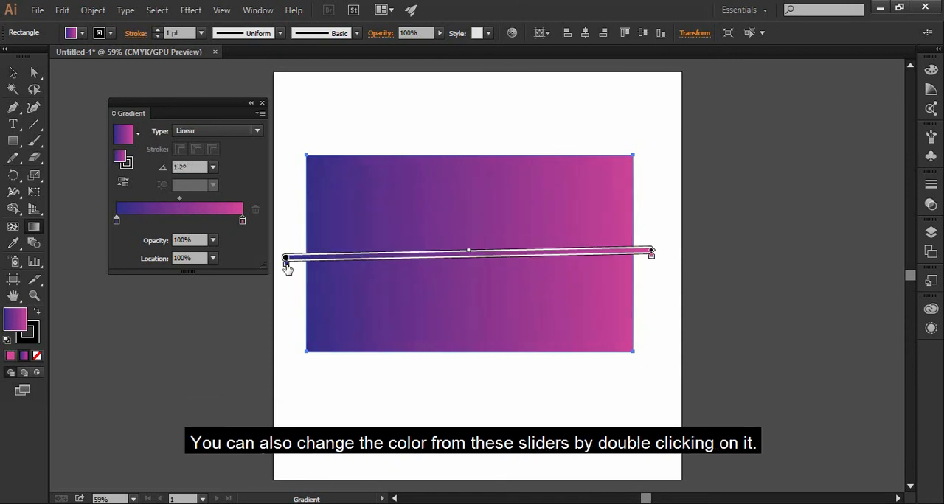
double_click(286, 261)
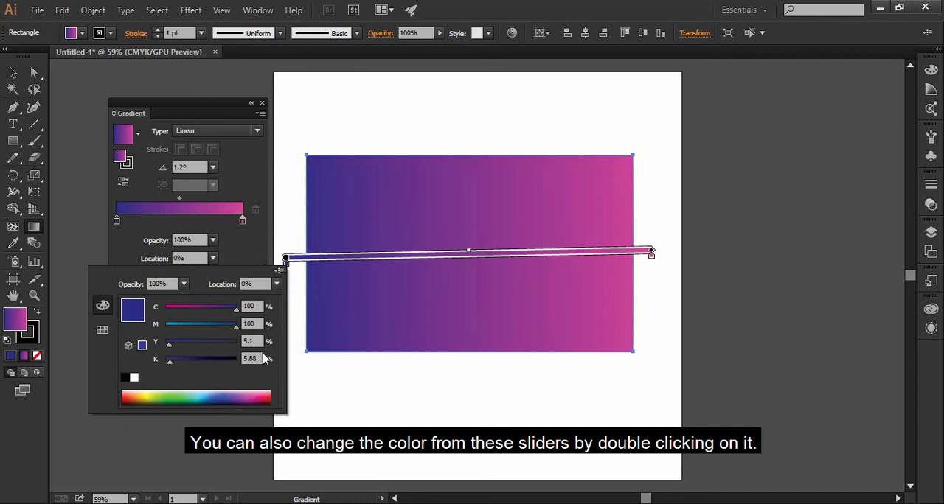
click(266, 397)
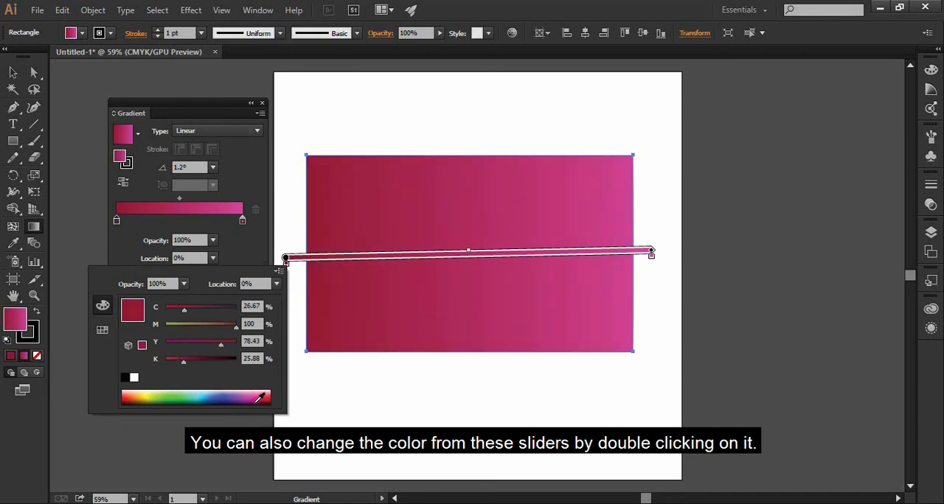
click(652, 258)
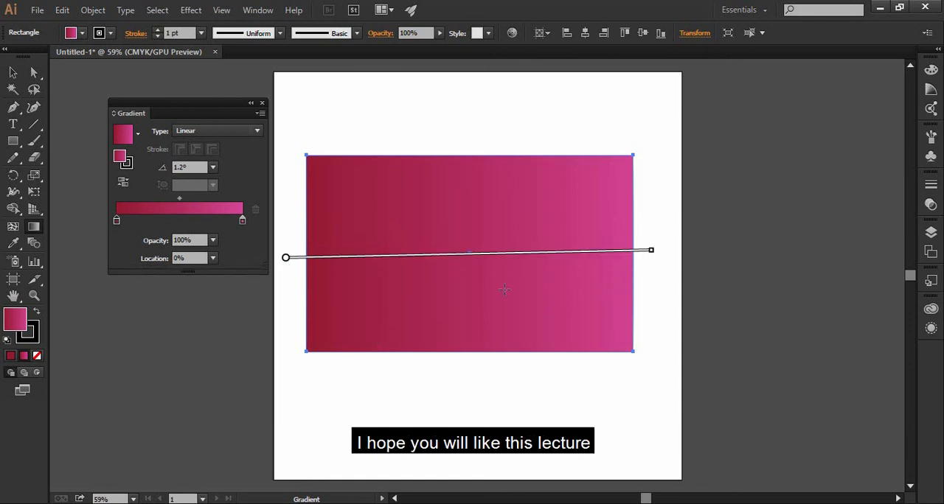